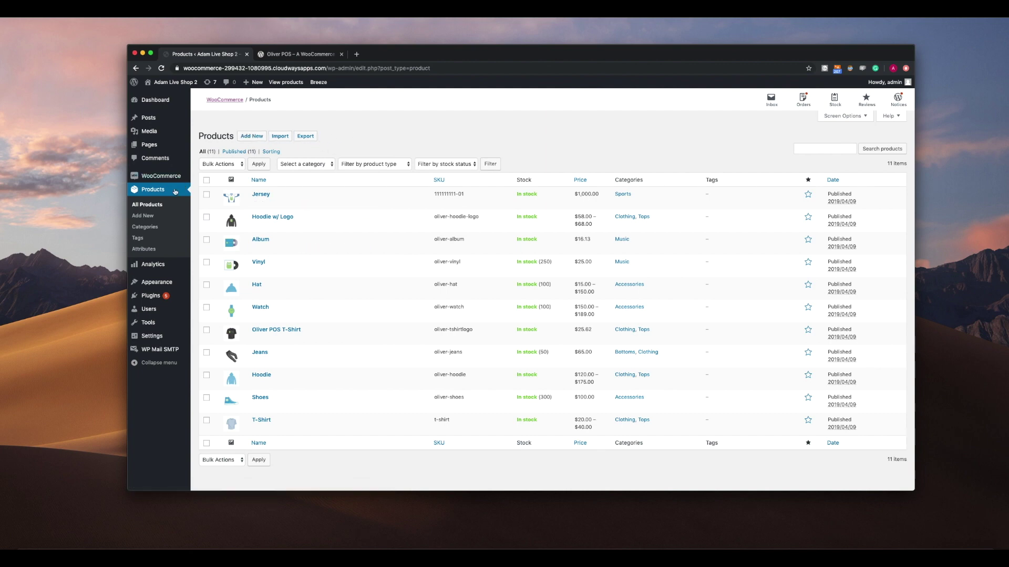
- Go to the Add Plugins page, briefly viewing Oliver POS on wordpress.org along the way
mouse_move(157, 185)
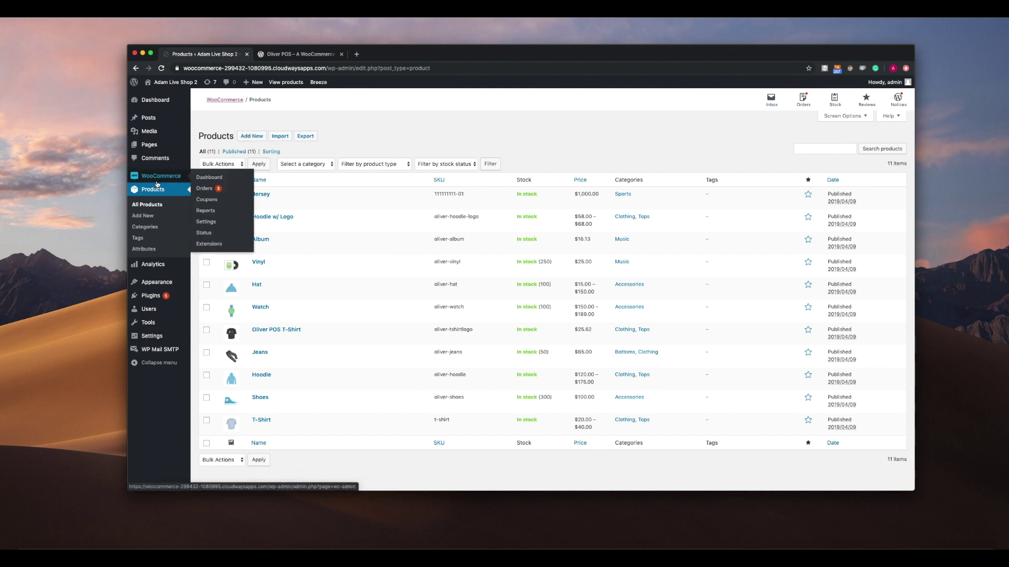
mouse_move(157, 296)
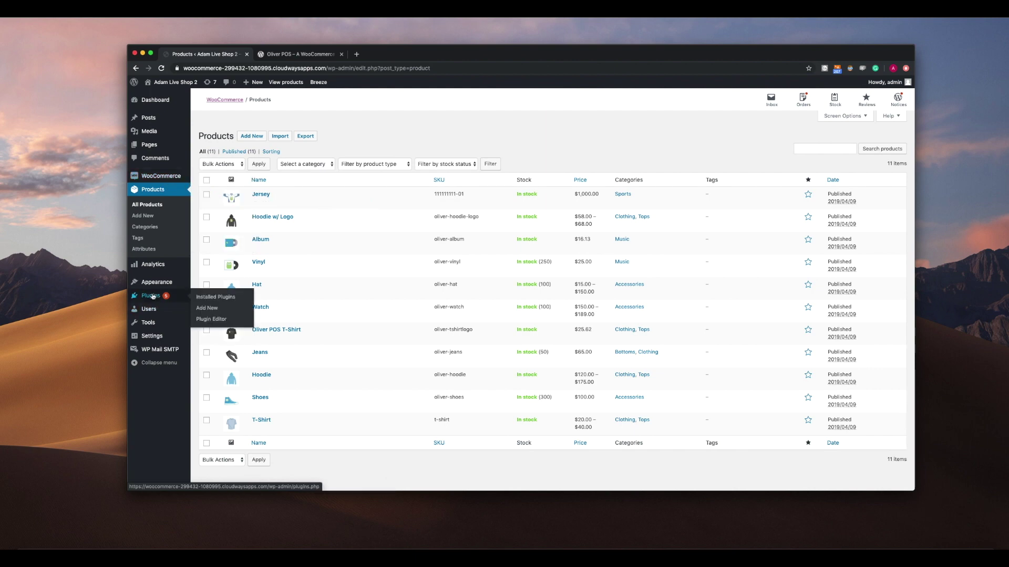
left_click(207, 308)
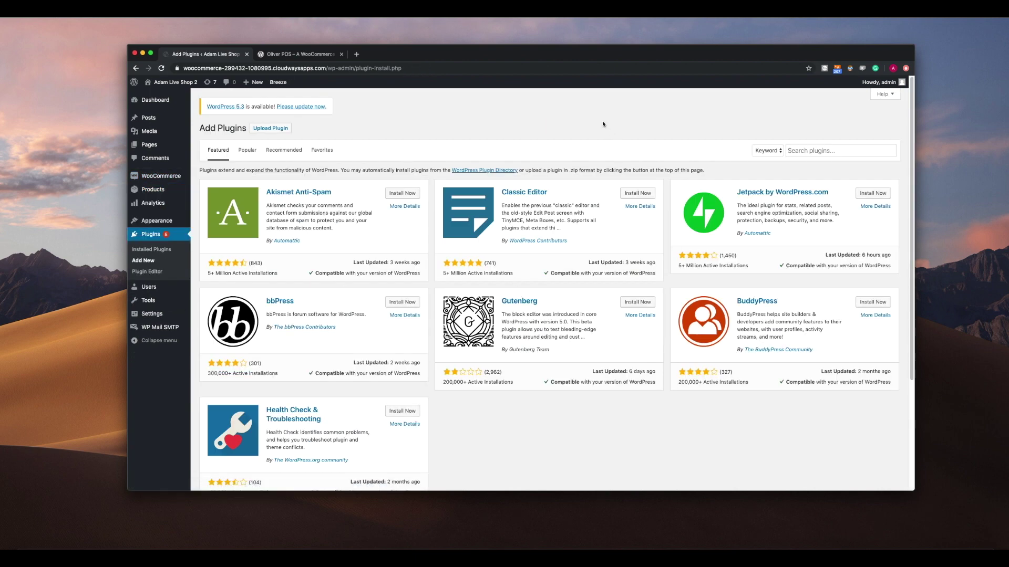
left_click(297, 54)
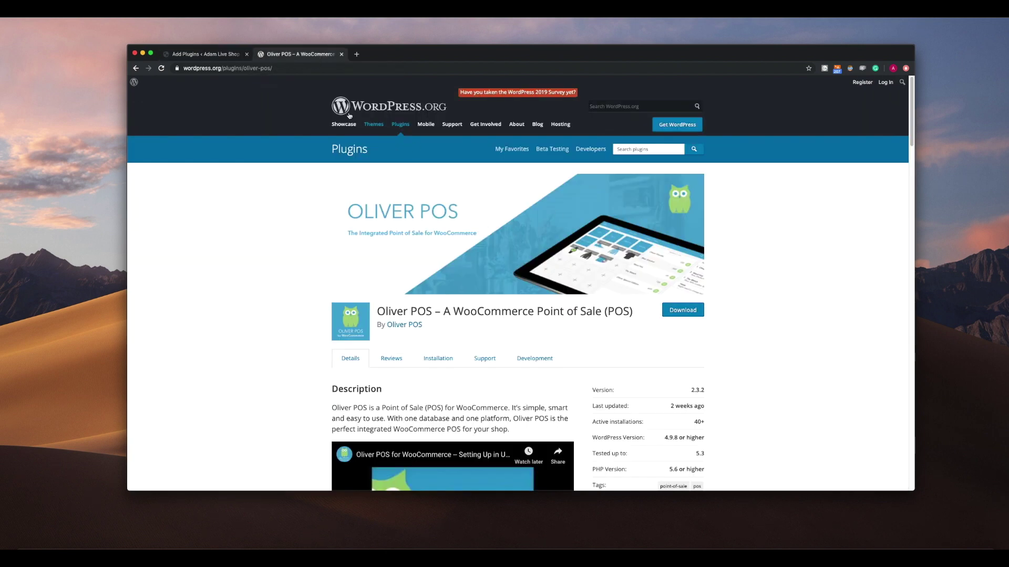
left_click(219, 54)
- Search plugins for 'oliver pos', then install and activate Oliver POS
left_click(807, 150)
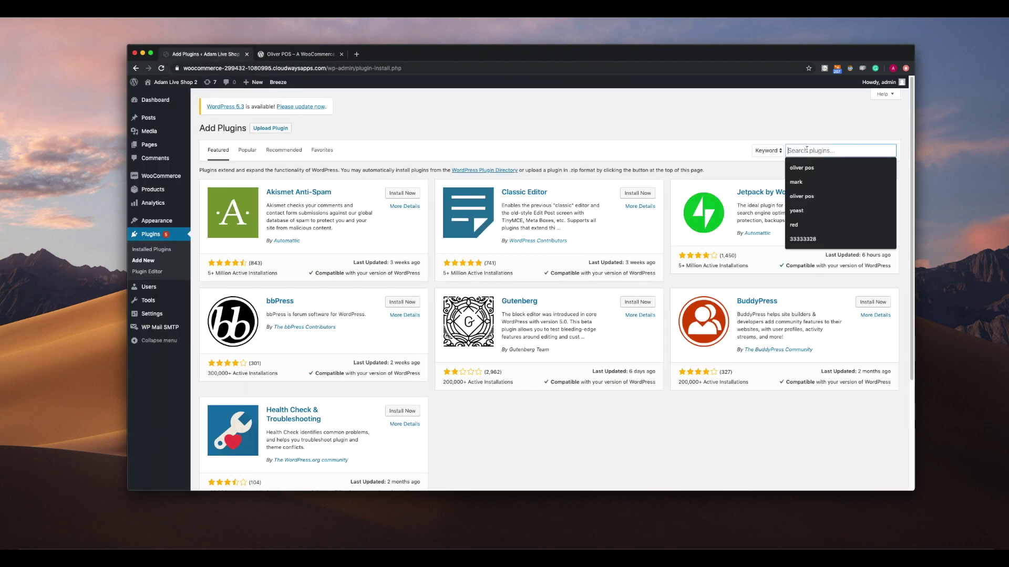
type("oliv")
key("Down")
key("Return")
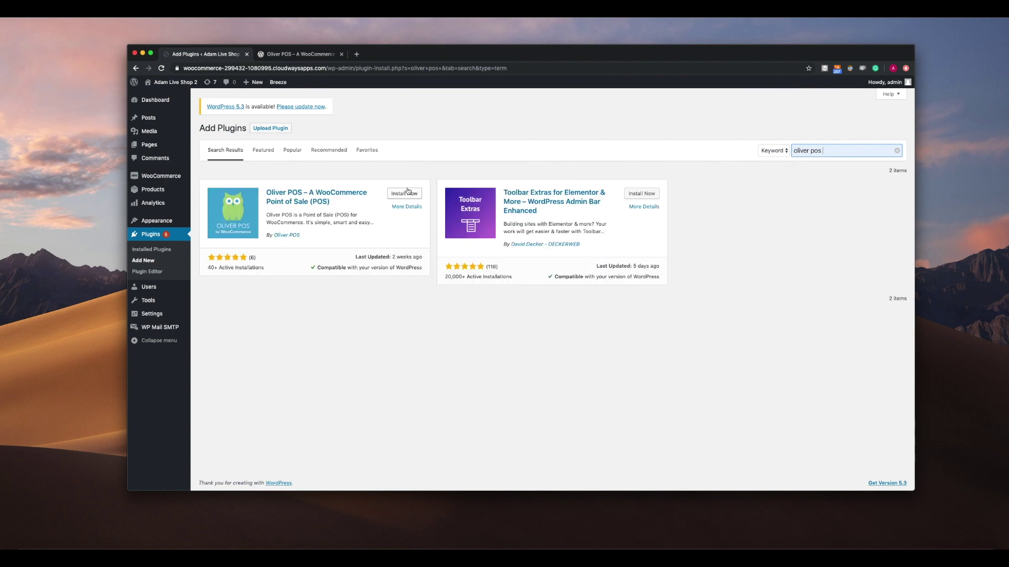
left_click(409, 194)
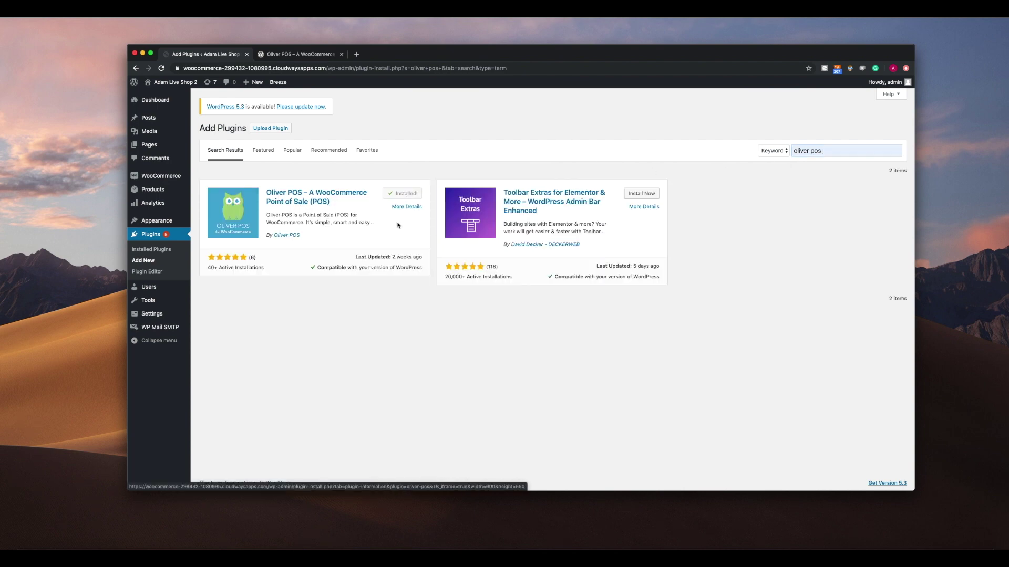
left_click(408, 194)
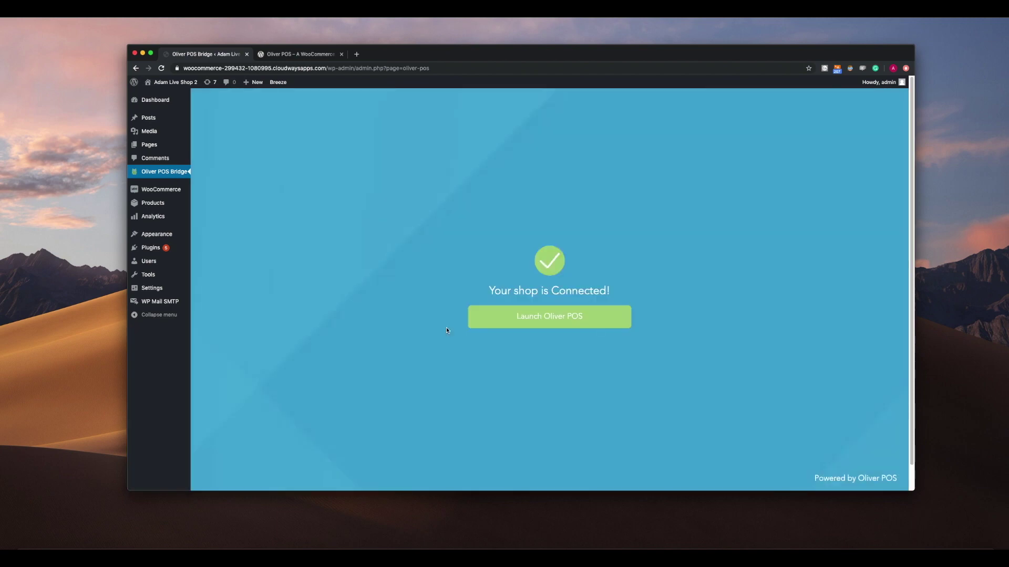
- Launch Oliver POS and enter the account's first name and e-mail address
left_click(479, 310)
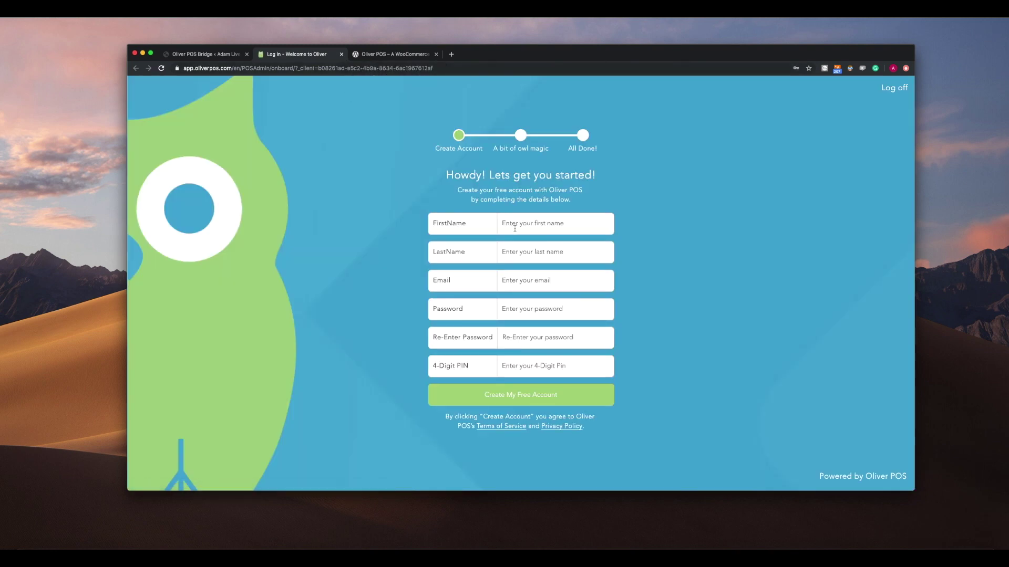
left_click(515, 227)
type("ol")
type("example")
left_click(554, 281)
type("oliverpos@test.ca")
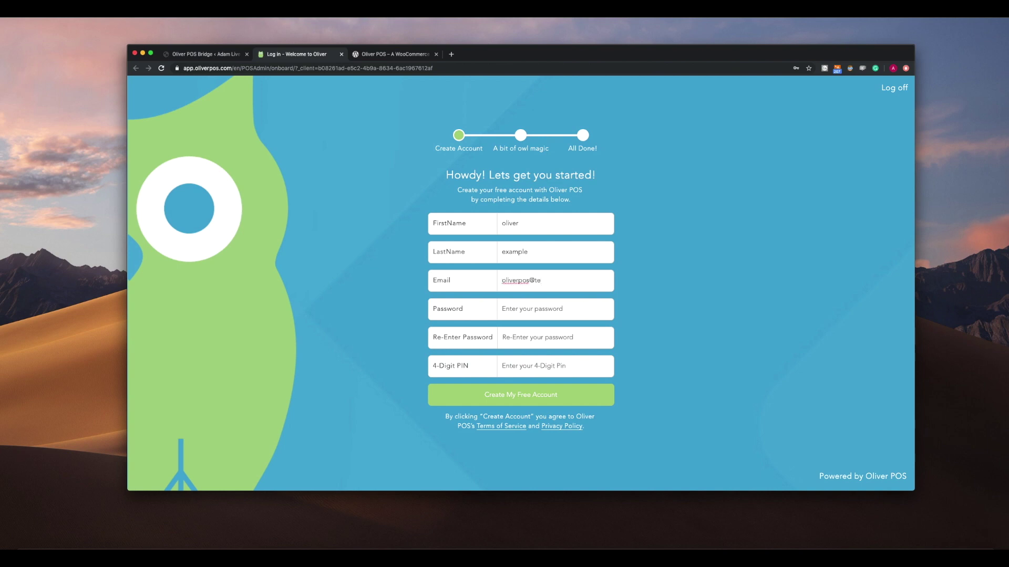
- Enter and confirm the password, set the 4-digit PIN, and create the free account
key("Tab")
type("123")
key("Tab")
type("123456")
key("Tab")
type("1234")
left_click(580, 394)
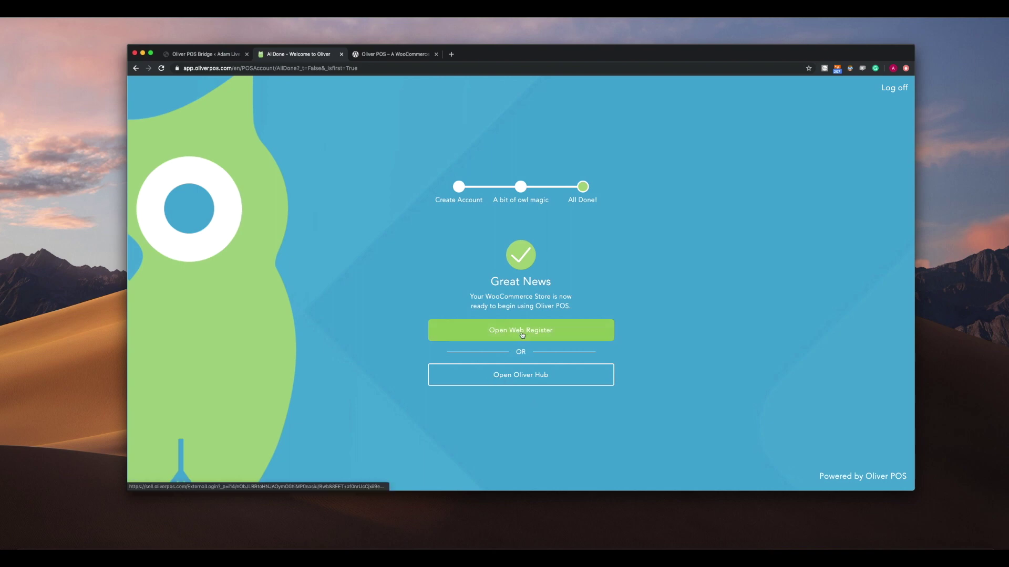
- Open the web register from Oliver Hub, pick the Adam Live Shop location, and enter the 4-digit PIN
left_click(529, 379)
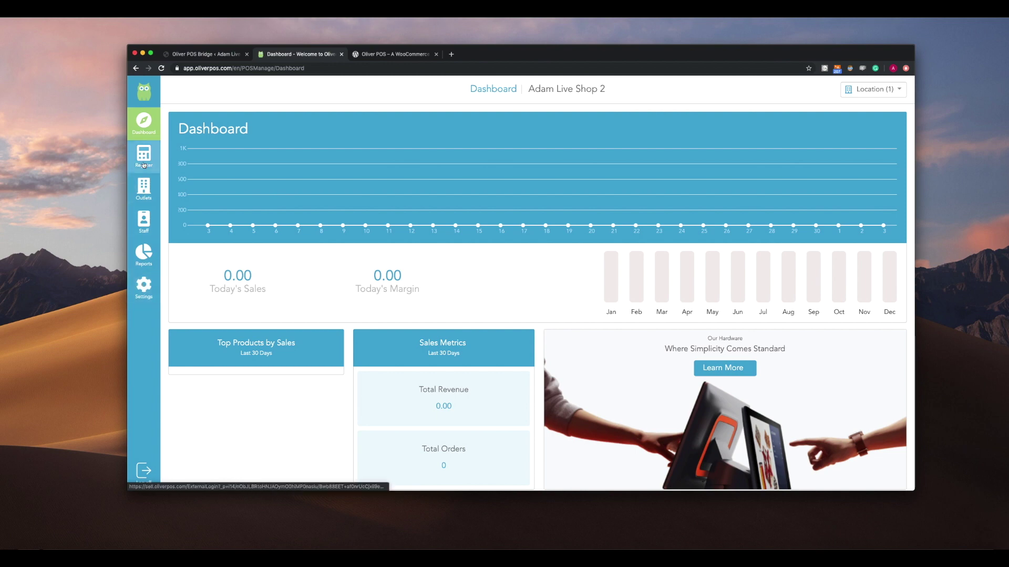
left_click(143, 153)
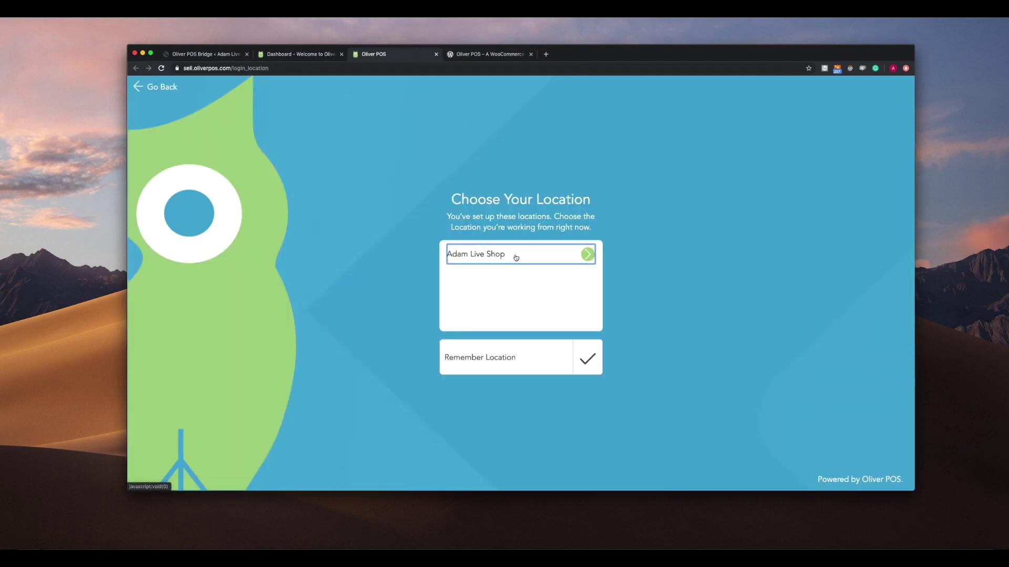
left_click(514, 257)
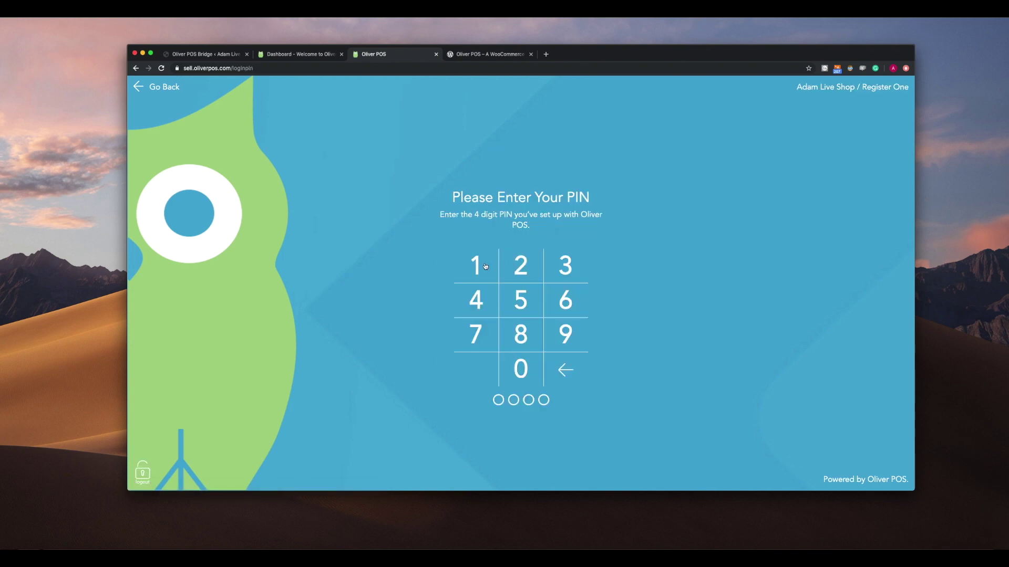
left_click(485, 266)
left_click(518, 268)
left_click(552, 270)
left_click(484, 302)
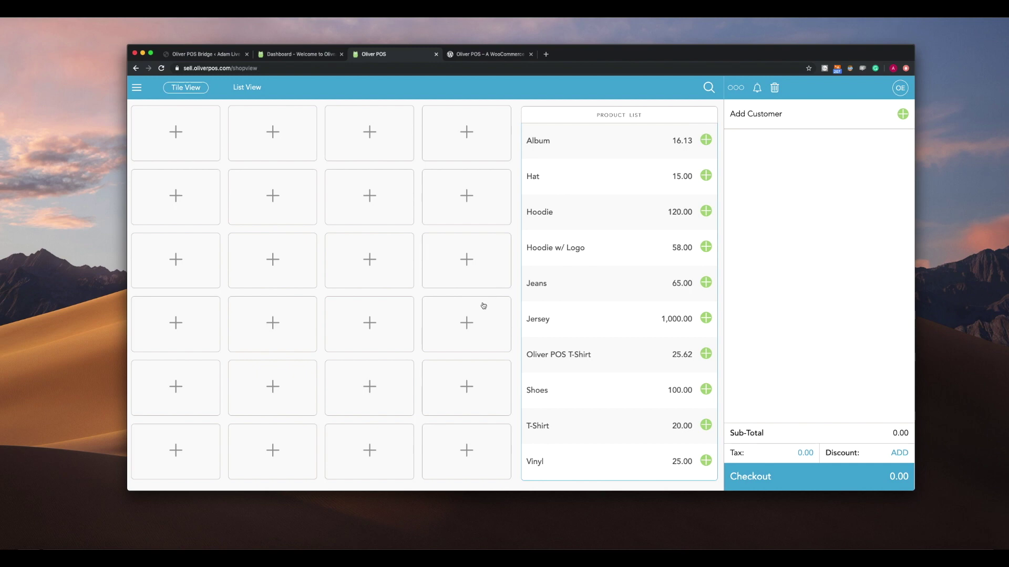
- Fill the first empty register tile with the Clothing category
left_click(212, 132)
left_click(445, 220)
left_click(384, 188)
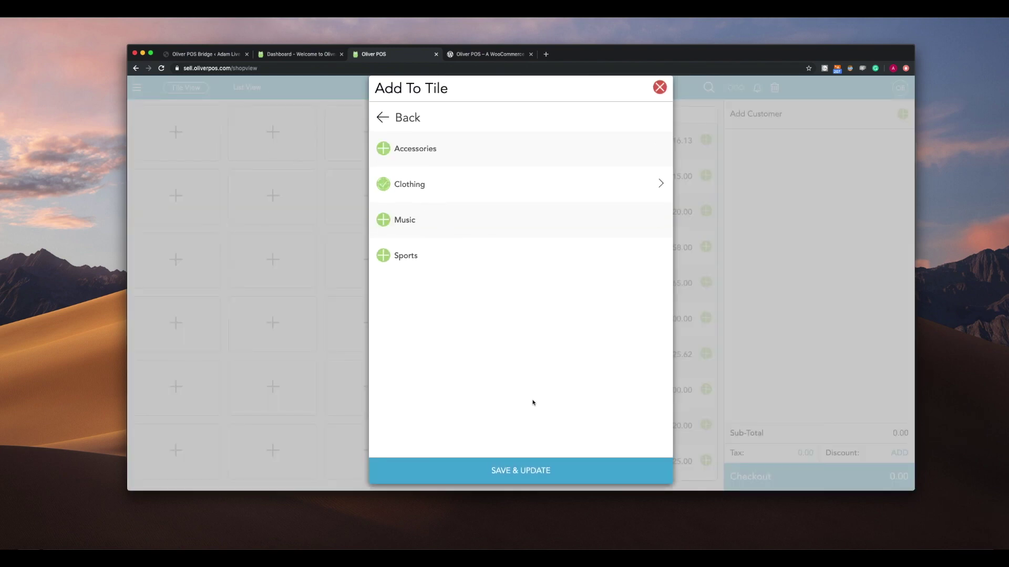
left_click(496, 469)
- Fill the next empty tile with the Oliver POS T-Shirt product
left_click(274, 147)
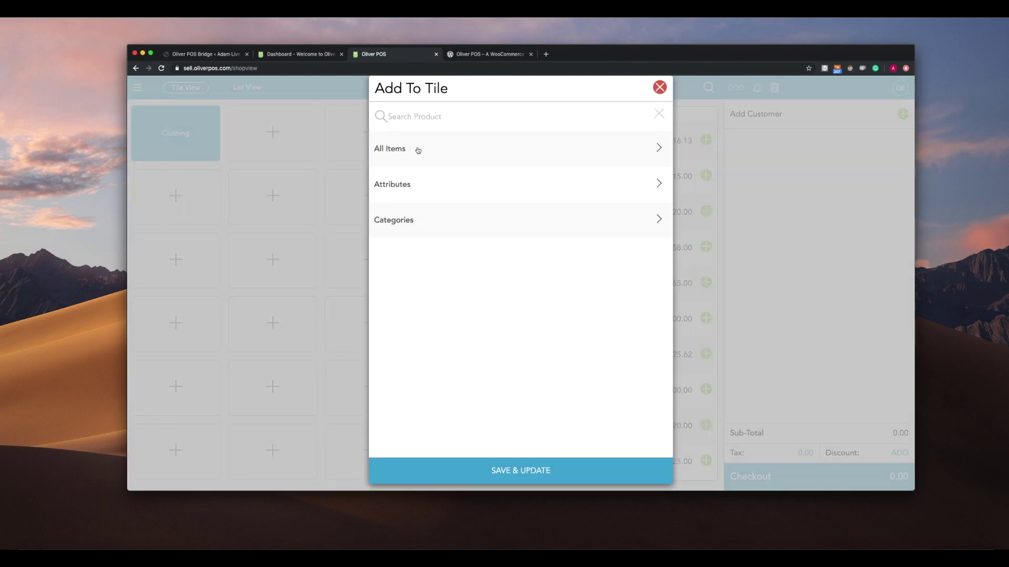
left_click(417, 150)
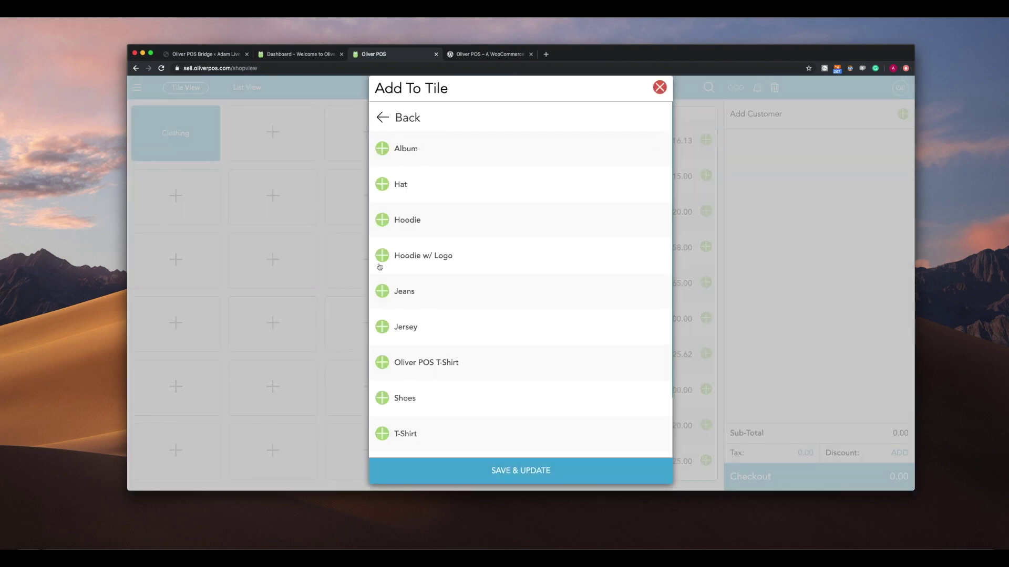
left_click(383, 363)
left_click(409, 464)
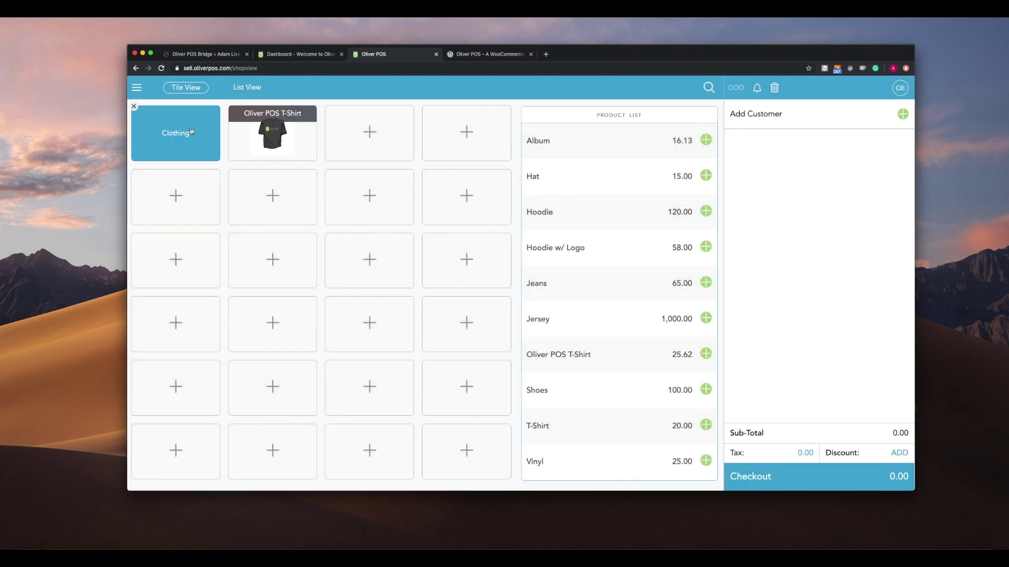
- Add a Blue, Medium Hoodie w/ Logo from Clothing plus two Oliver POS T-Shirts to the cart
left_click(191, 132)
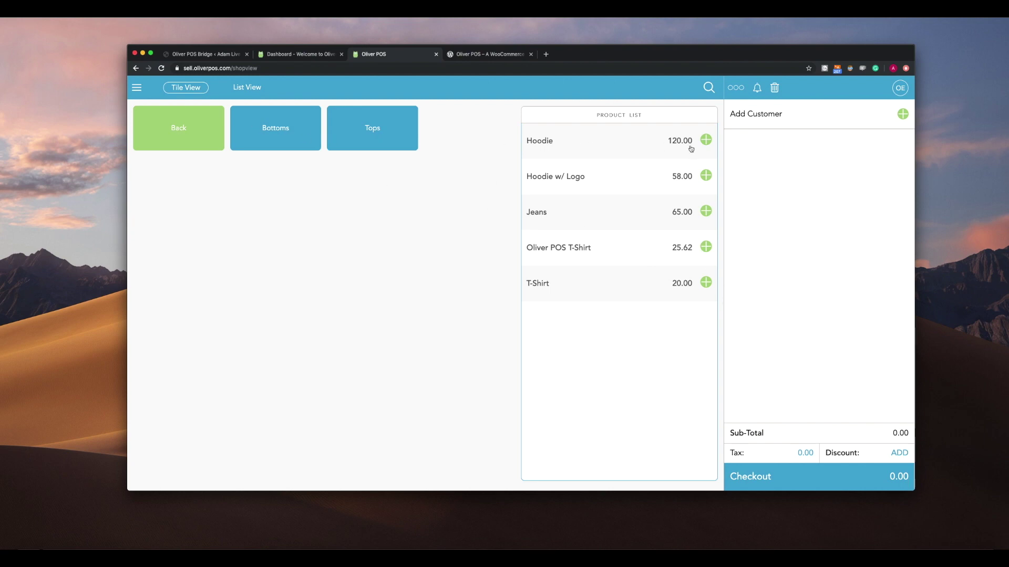
left_click(704, 174)
left_click(379, 152)
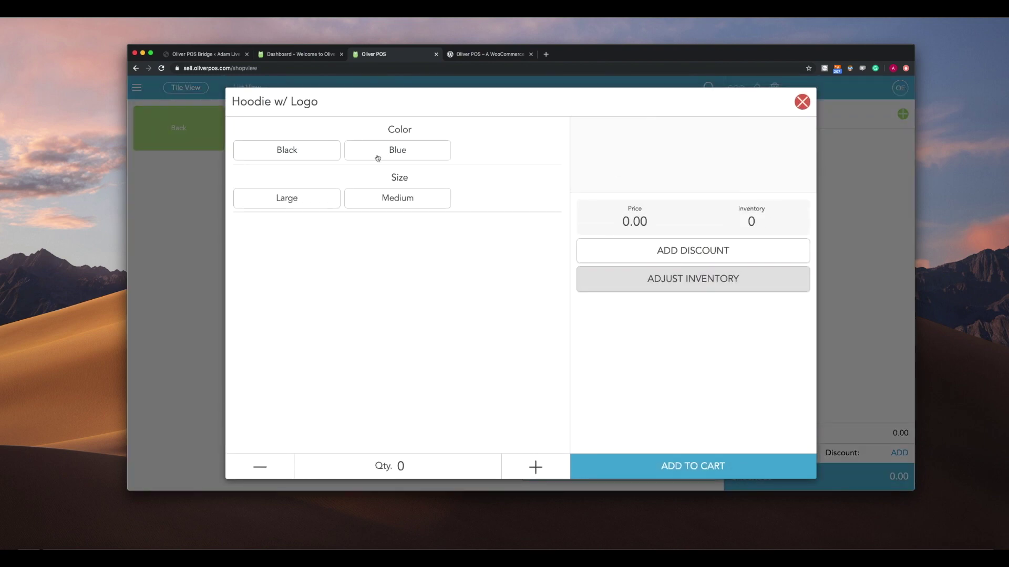
left_click(390, 205)
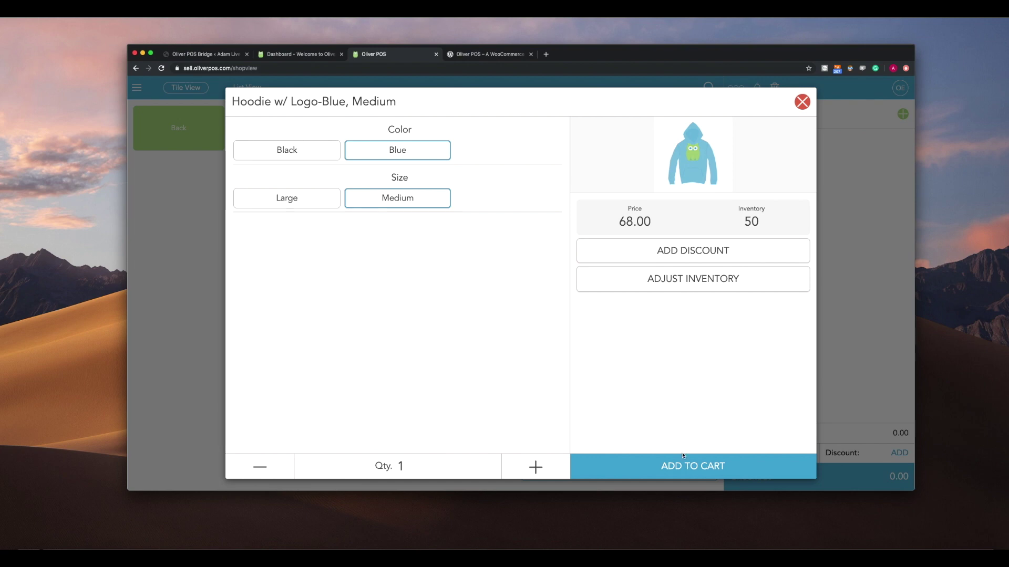
left_click(695, 474)
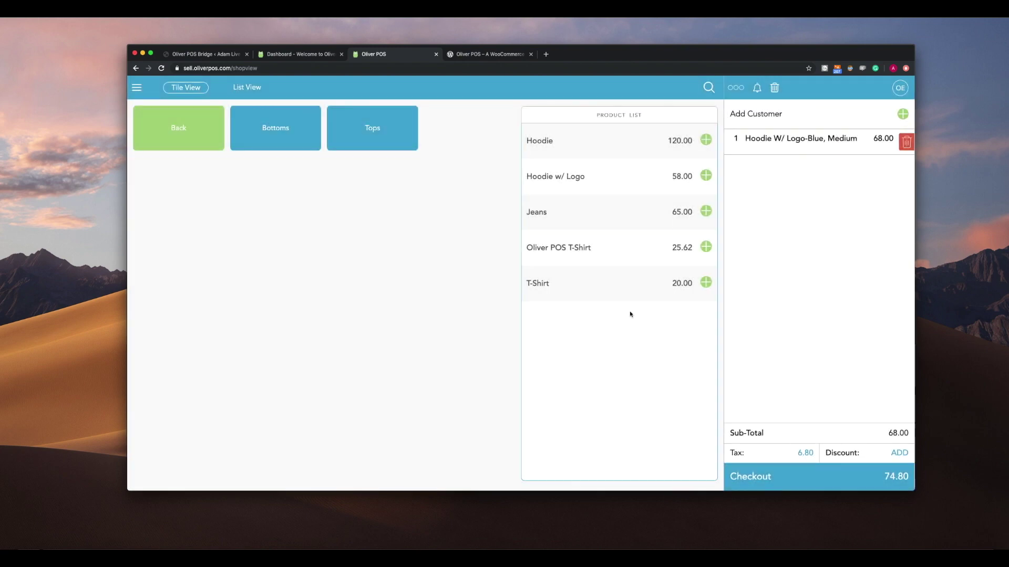
left_click(198, 132)
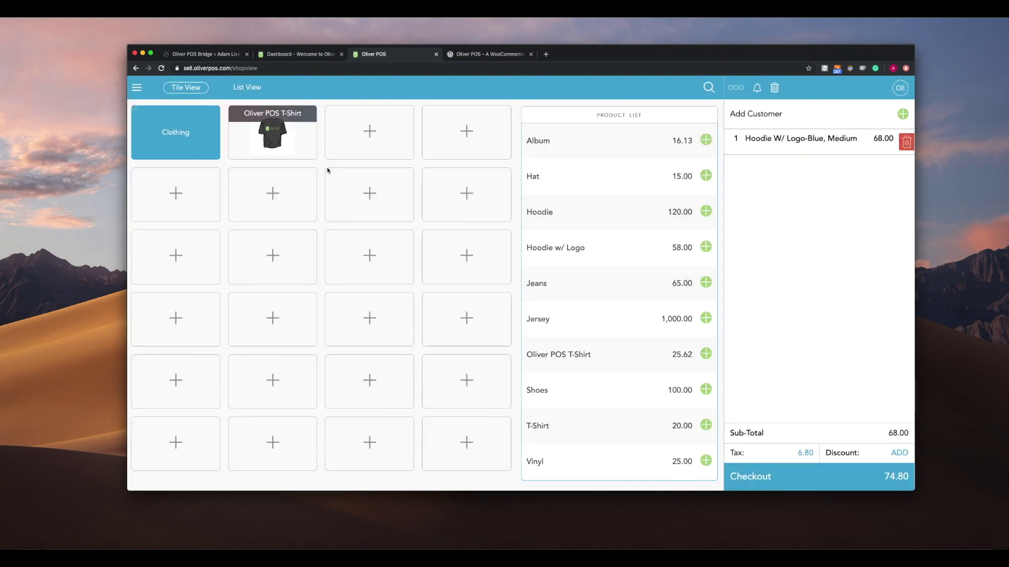
double_click(292, 138)
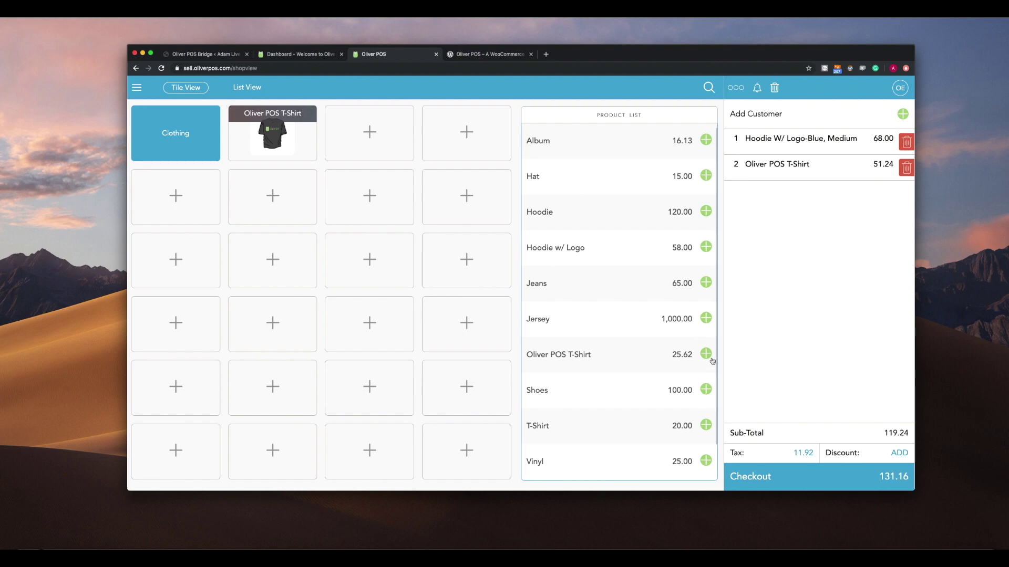
- Check out with a 131.16 cash payment, close the receipt print window, and start a new sale
left_click(892, 482)
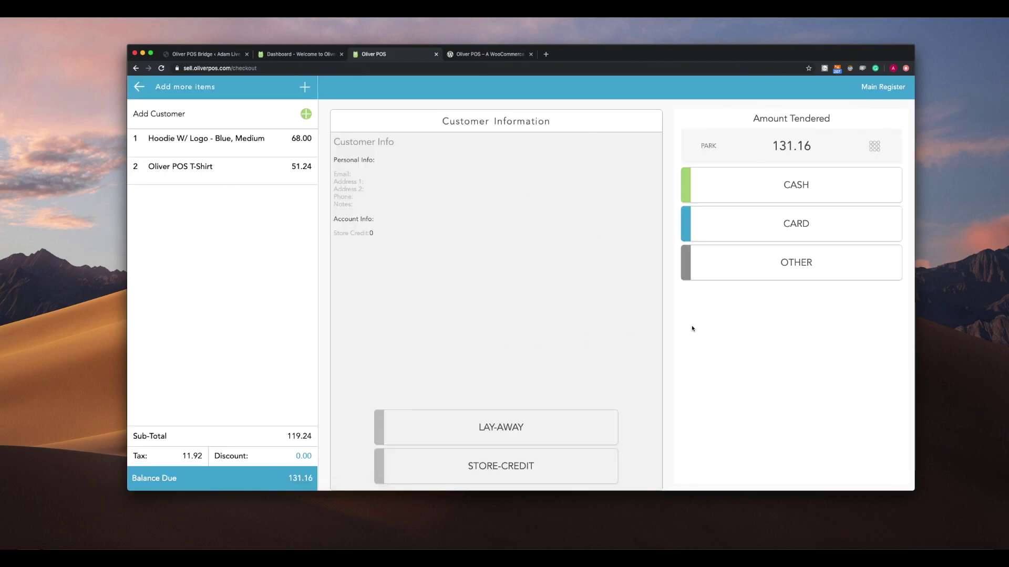
left_click(784, 193)
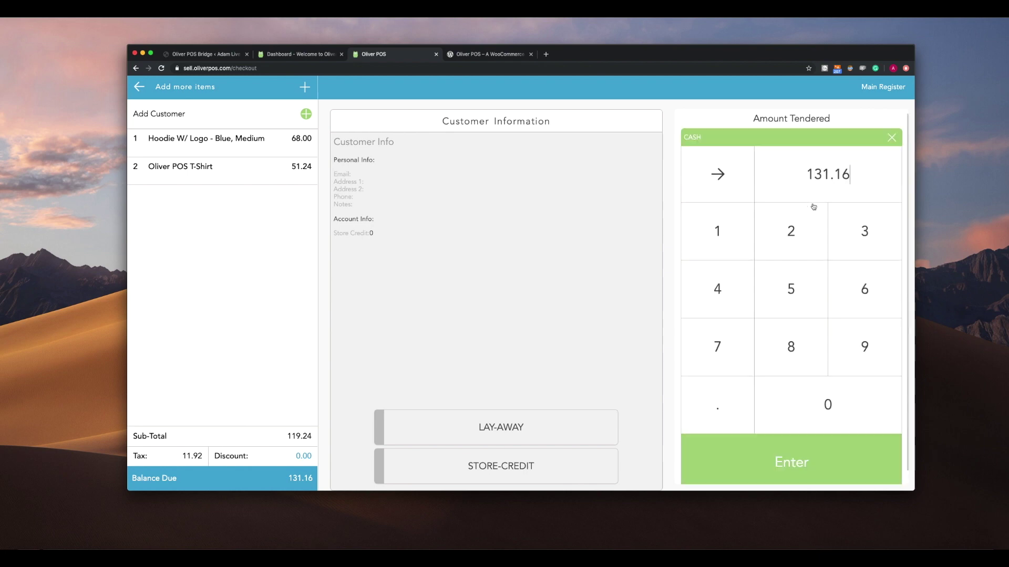
left_click(834, 451)
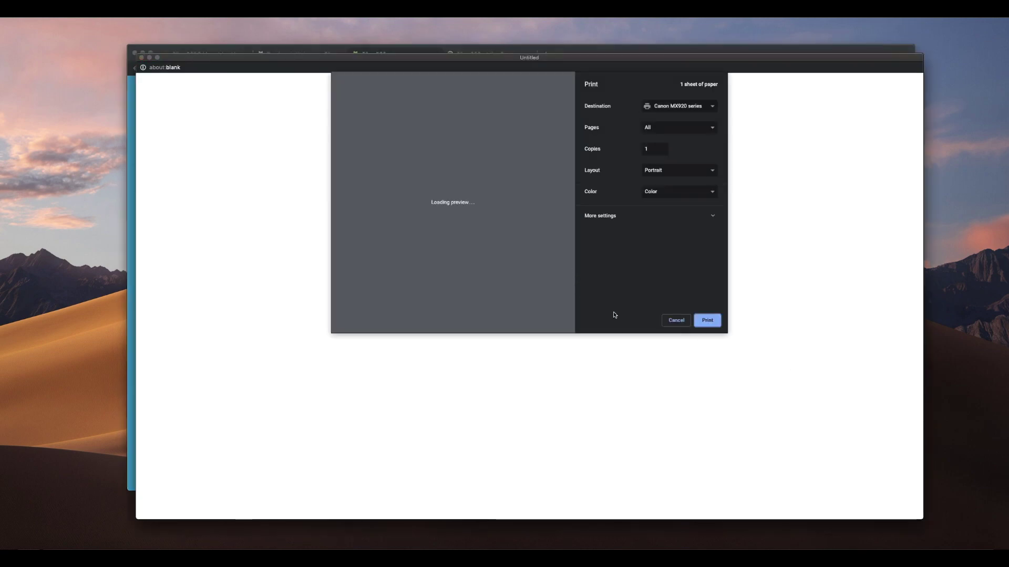
left_click(676, 321)
left_click(874, 90)
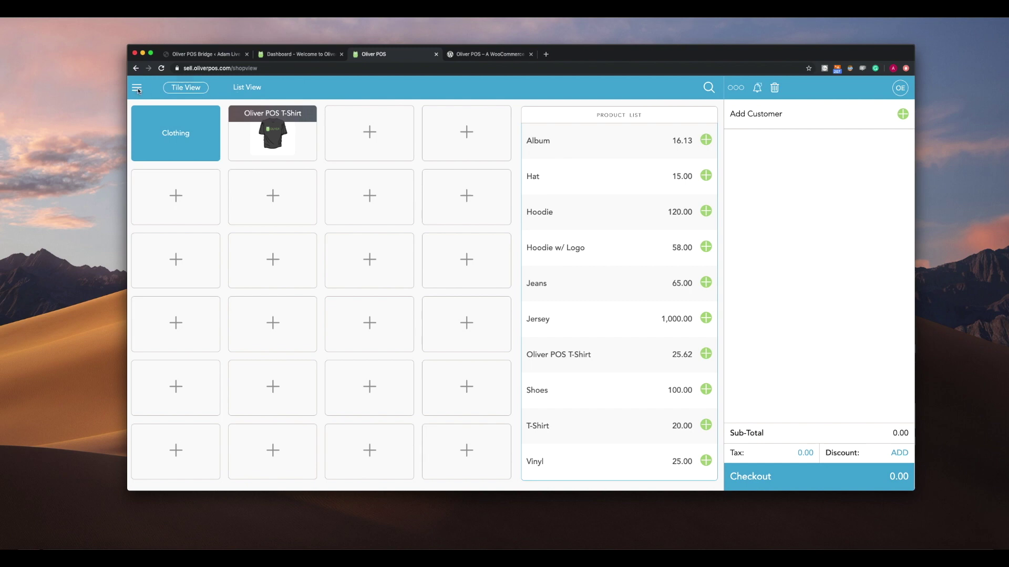
- Check the 131.16 sale in Activity View, then open WooCommerce Orders in the WordPress tab
left_click(137, 89)
left_click(161, 164)
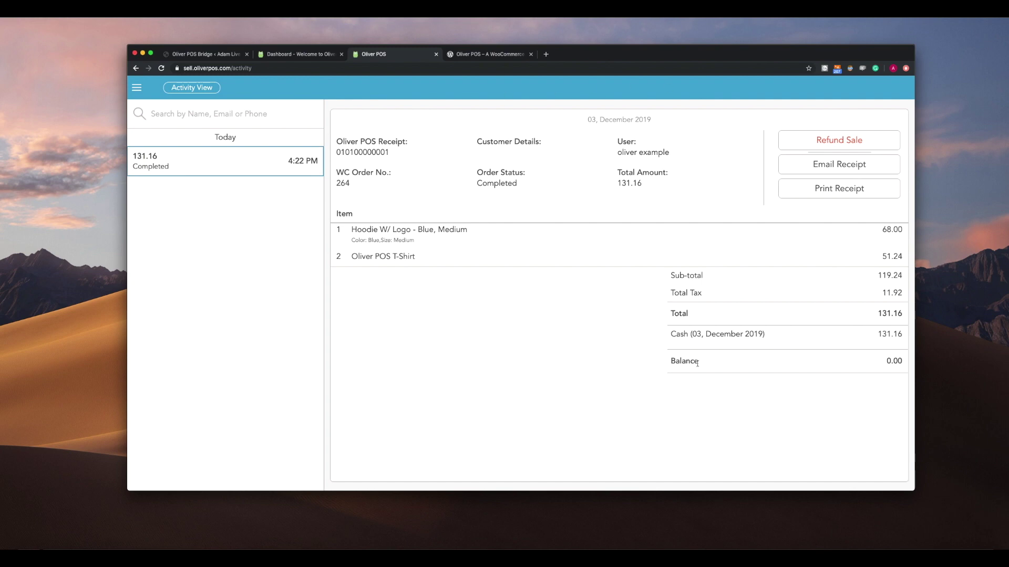
left_click(303, 55)
left_click(218, 54)
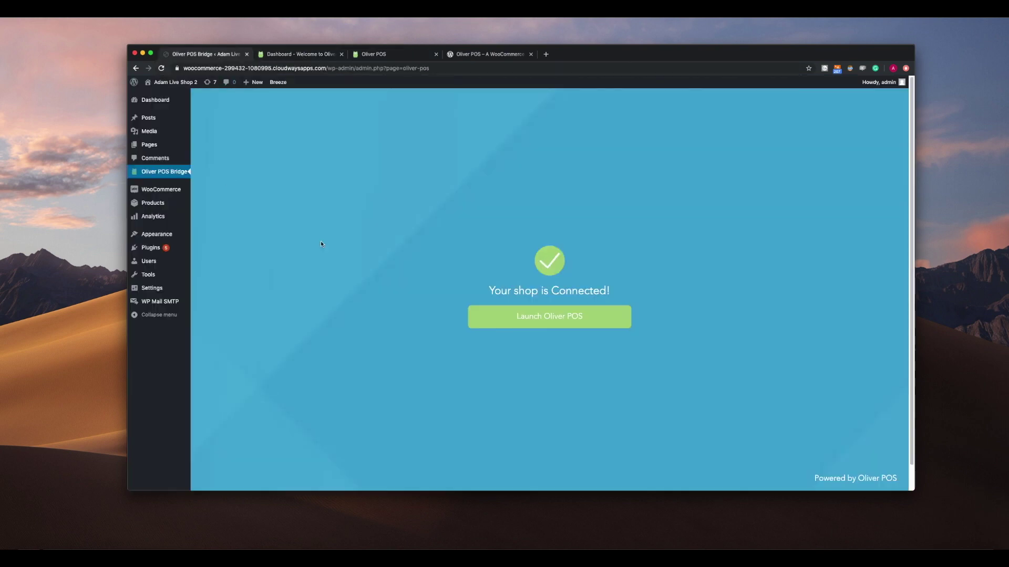
mouse_move(162, 190)
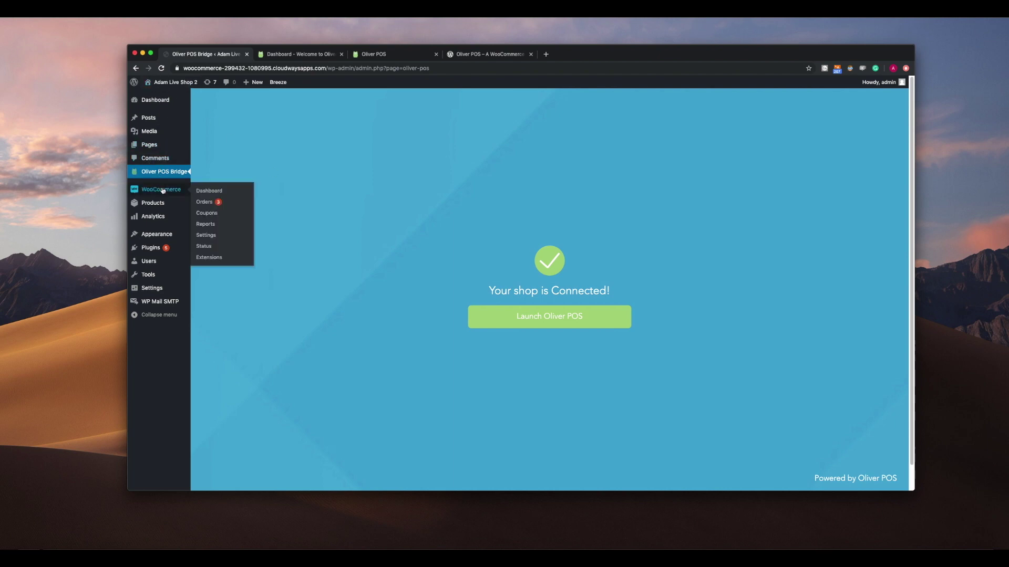
left_click(212, 202)
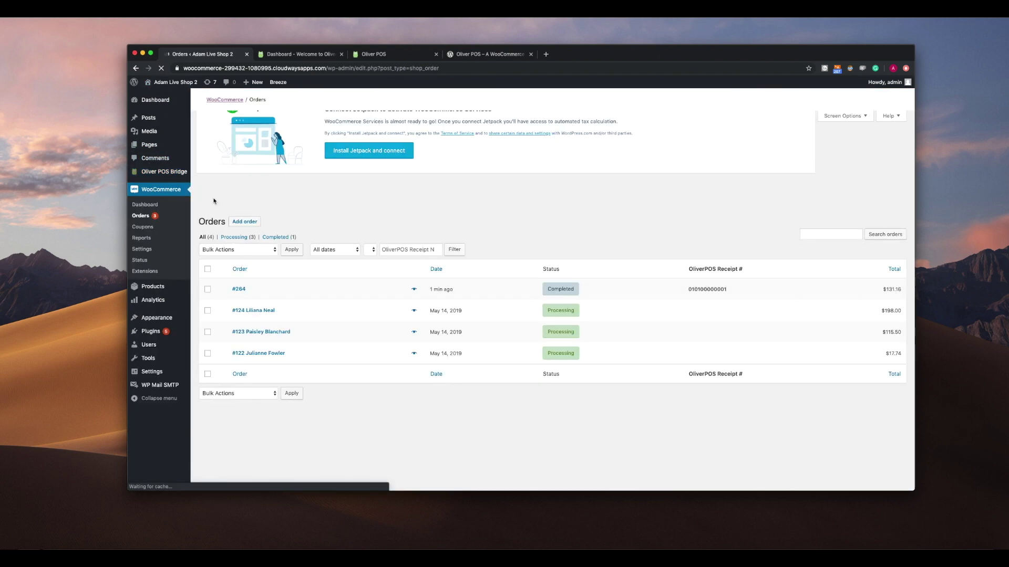